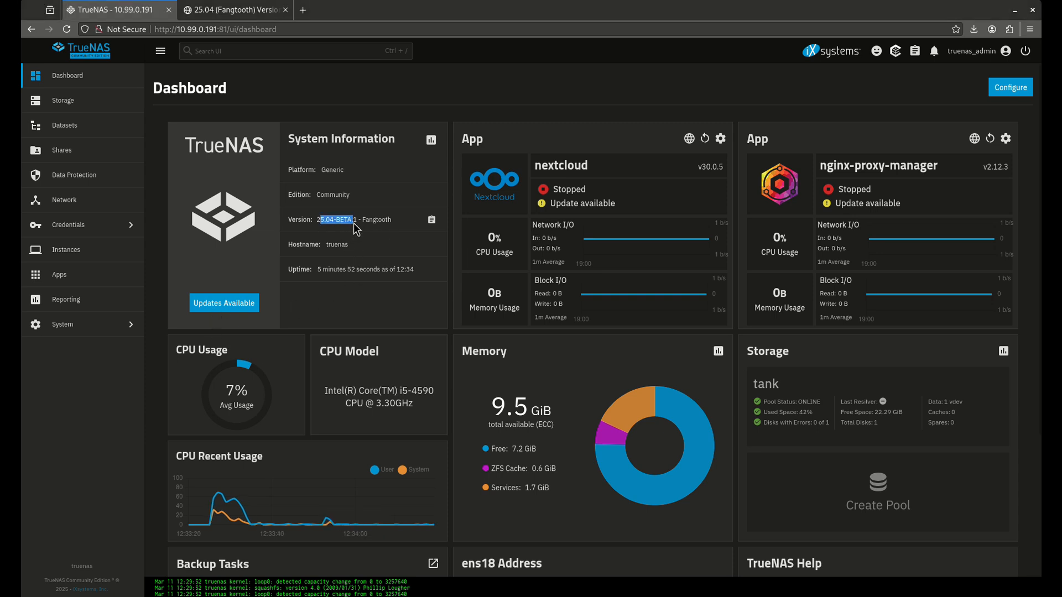
- Open the available system updates and select the TrueNAS SCALE Fangtooth 25.04 RC train
left_click(235, 308)
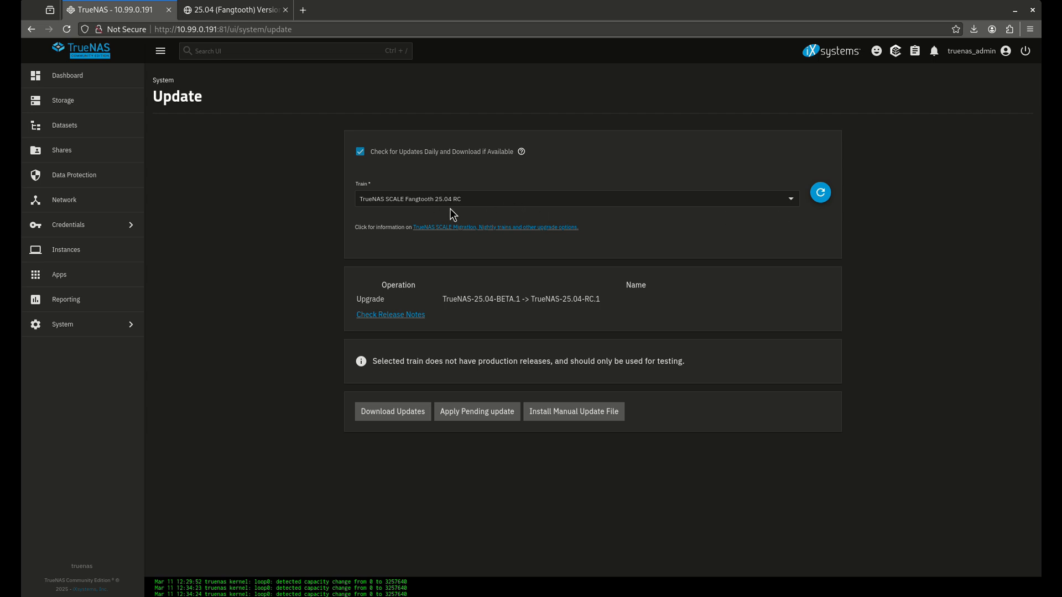
left_click(755, 206)
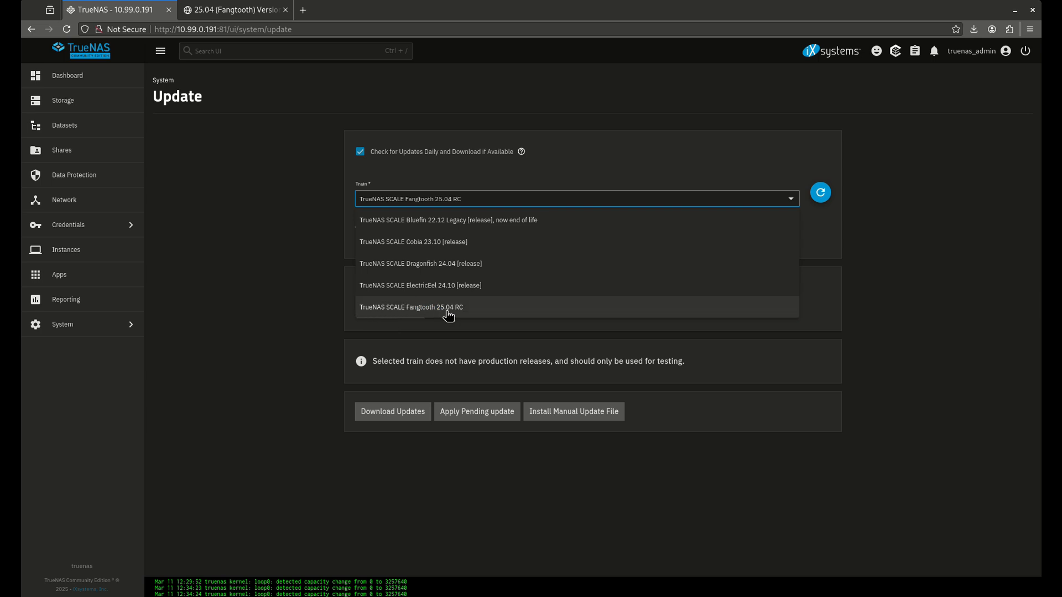
left_click(448, 314)
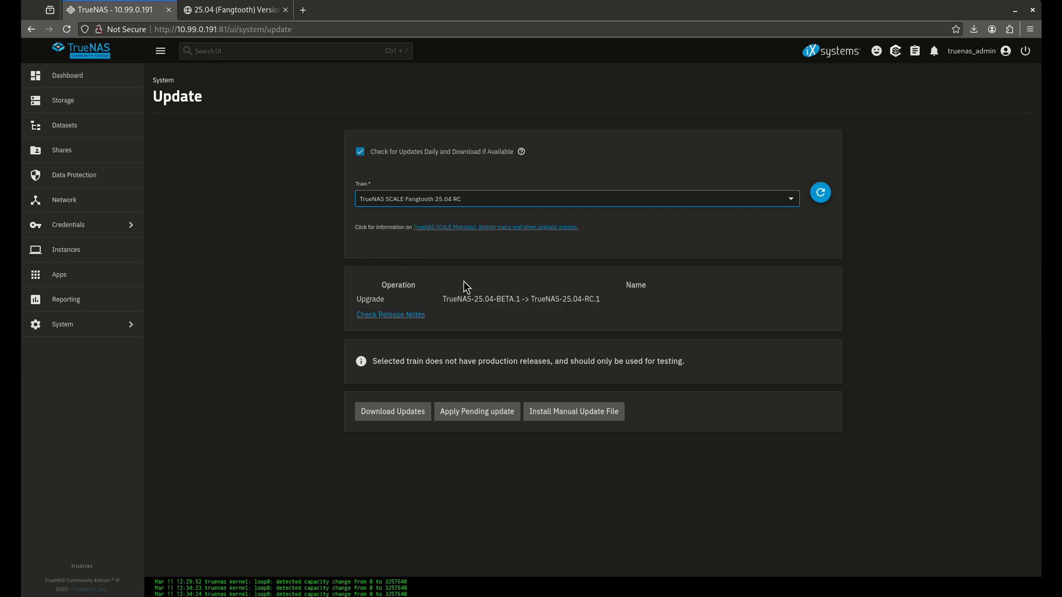
- Apply the pending system update without saving the configuration, confirming the restart
left_click(502, 412)
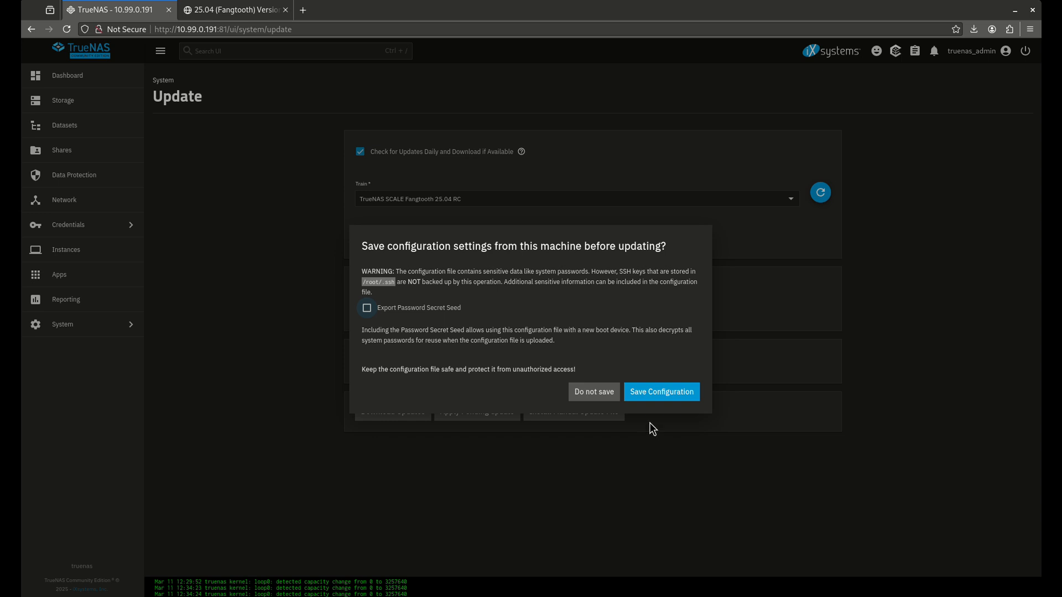
left_click(595, 395)
left_click(393, 347)
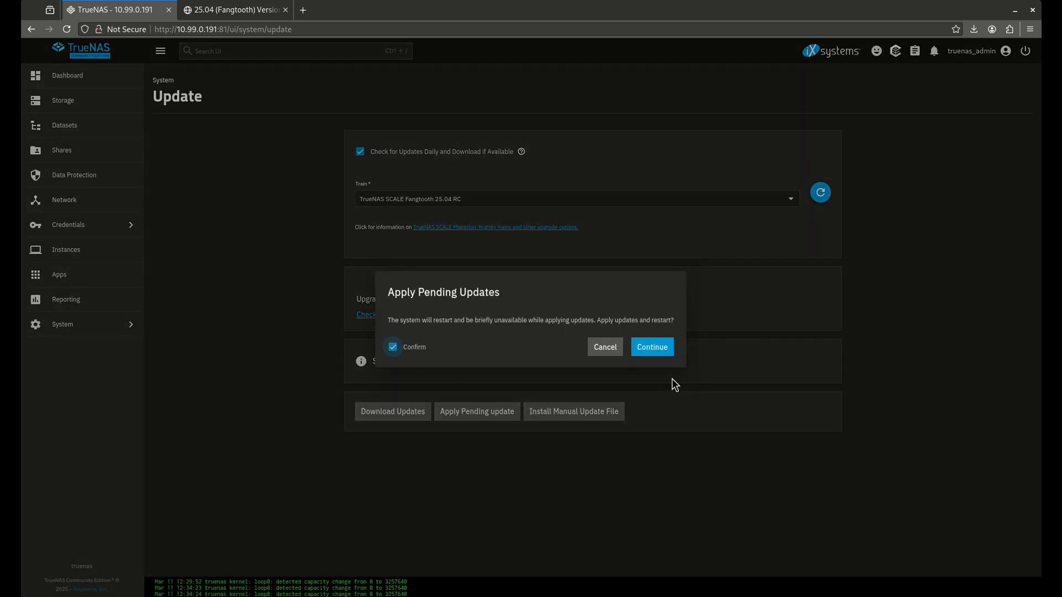
left_click(652, 346)
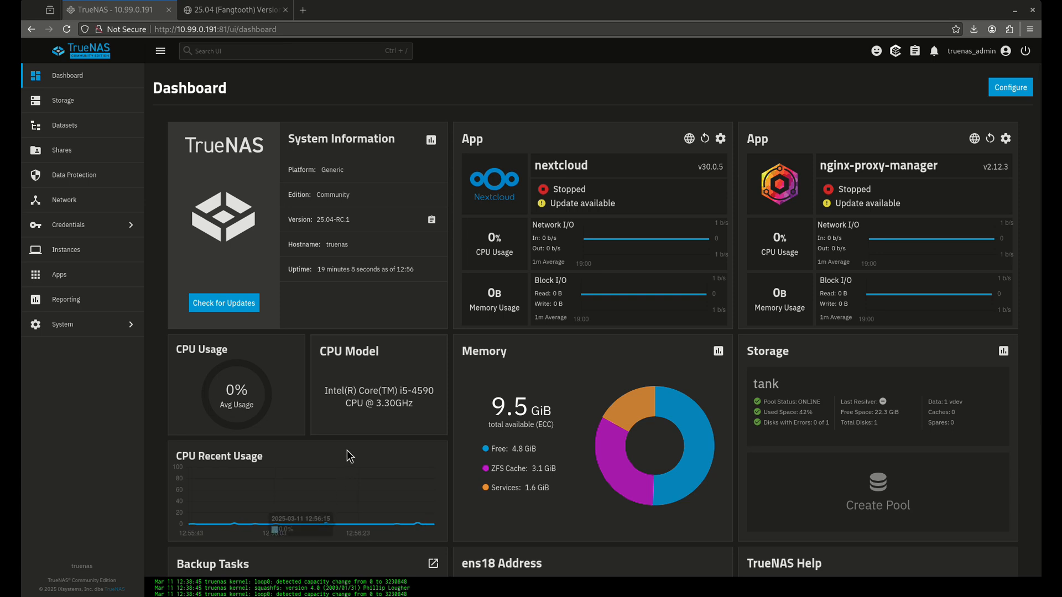
- Look over the dashboard widgets, then the storage, datasets, shares and data protection pages
scroll(572, 273, "down", 3)
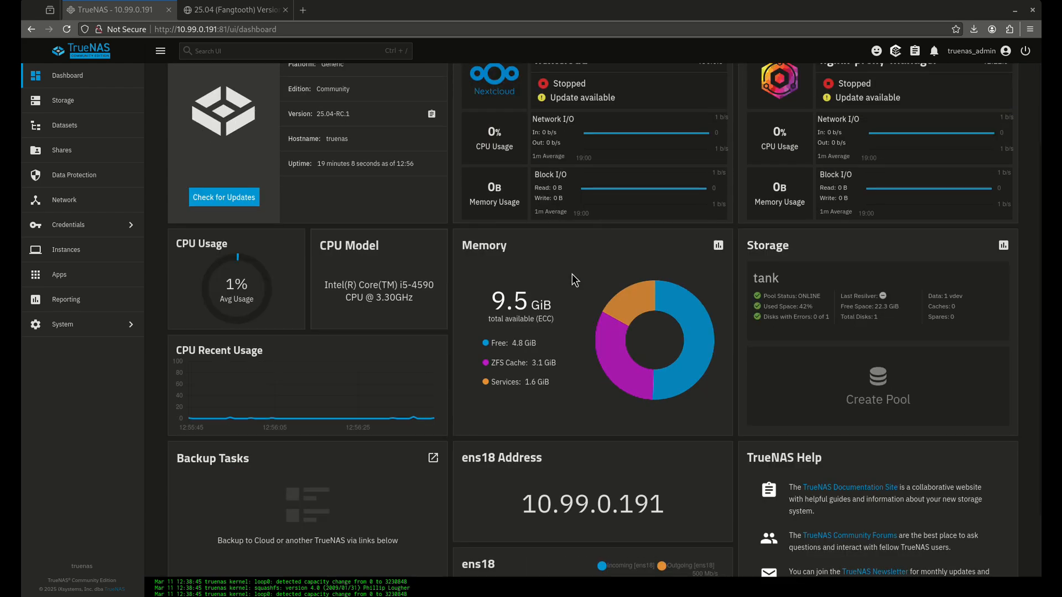
scroll(553, 293, "up", 4)
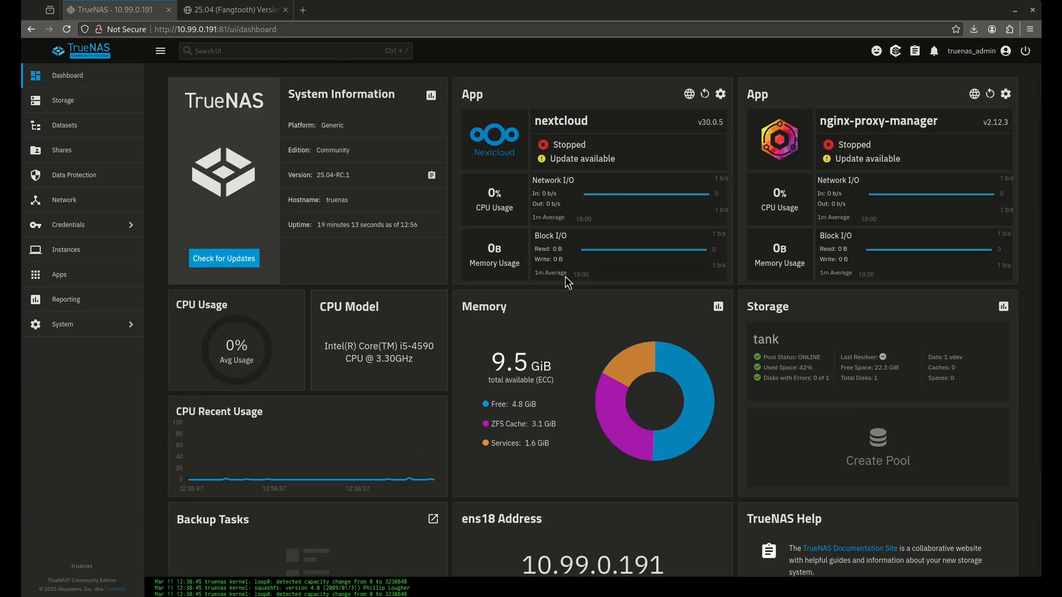
left_click(111, 100)
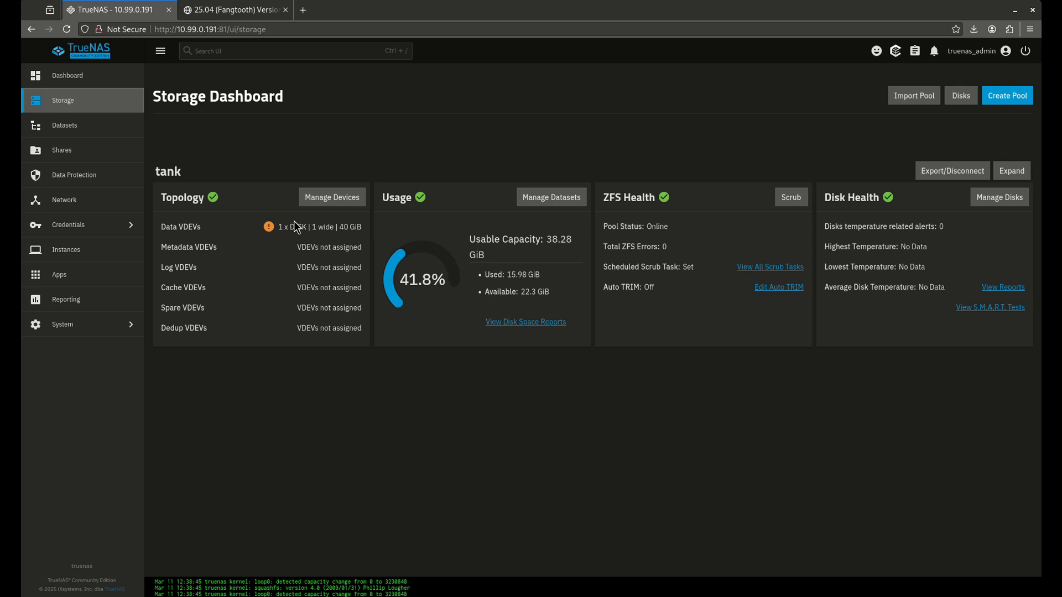
left_click(83, 125)
left_click(86, 151)
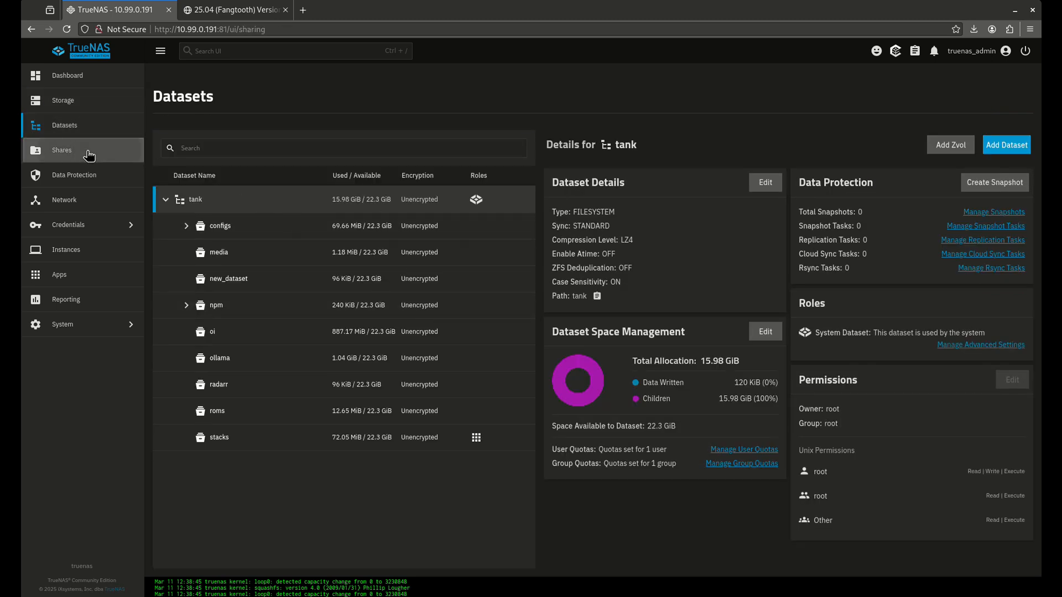
left_click(127, 176)
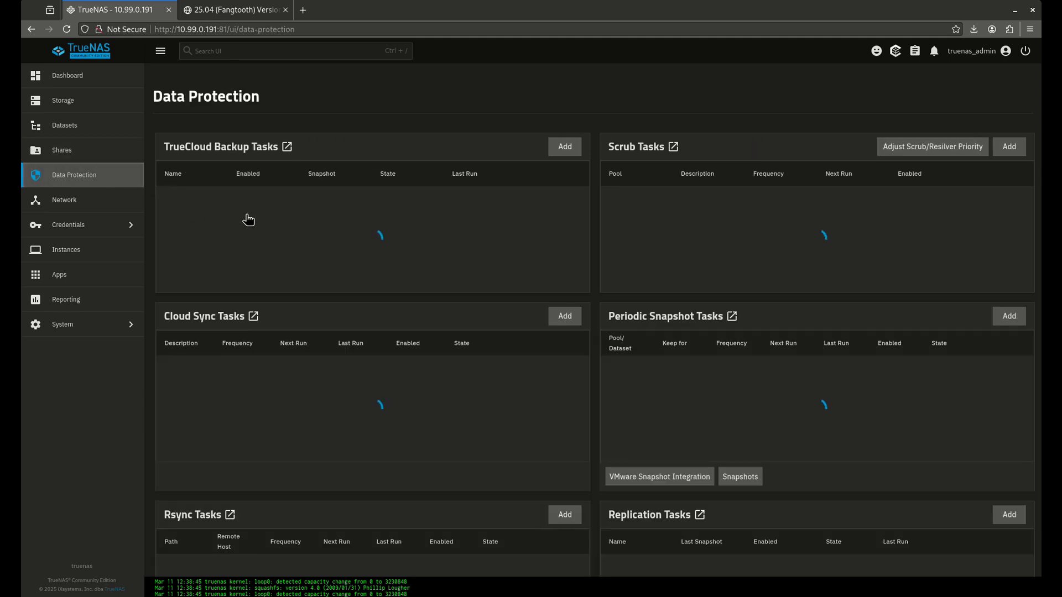
- Check the installed applications and view dockge's web interface, then return to TrueNAS
left_click(72, 273)
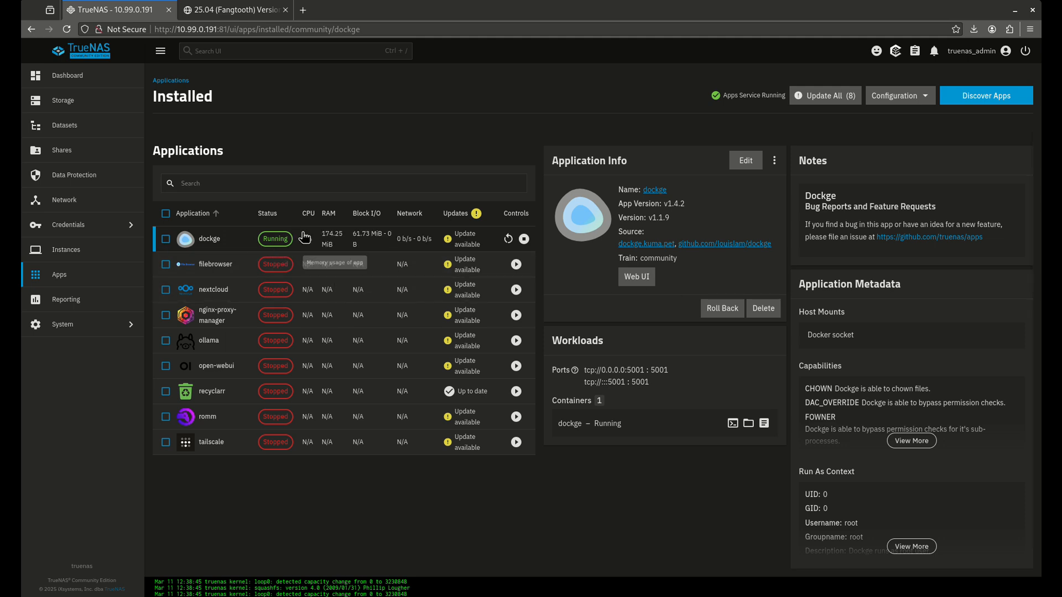
left_click(629, 283)
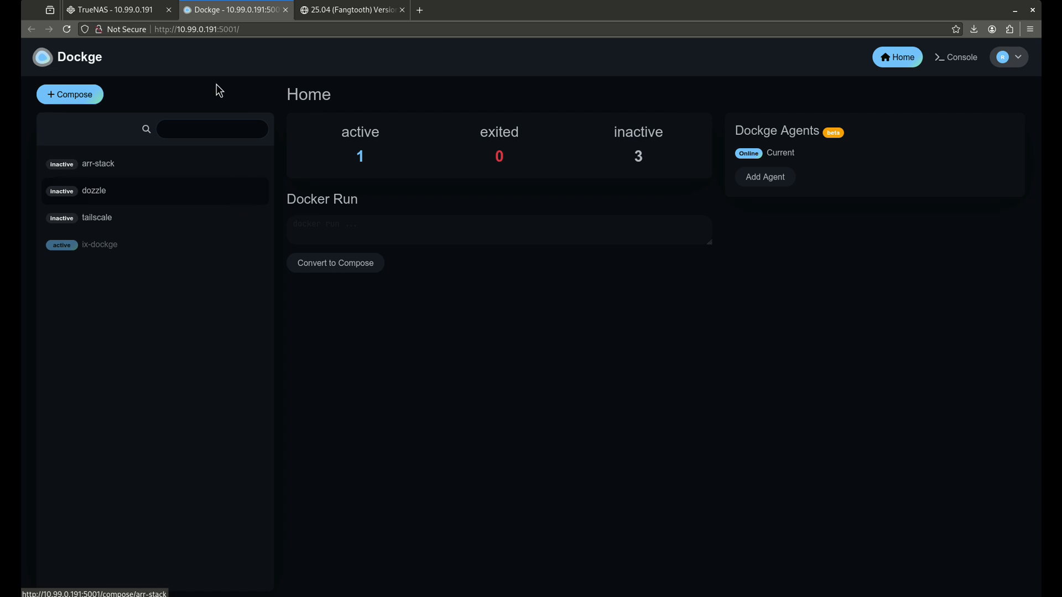
left_click(138, 12)
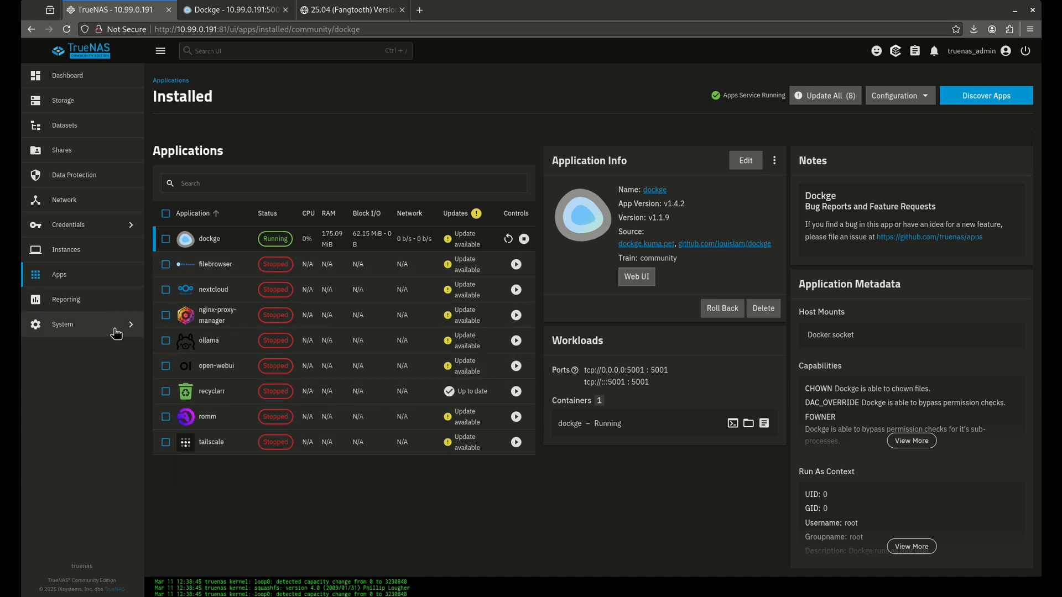
- Start creating a new instance with VM as the virtualization method and an ISO image as the source
left_click(110, 247)
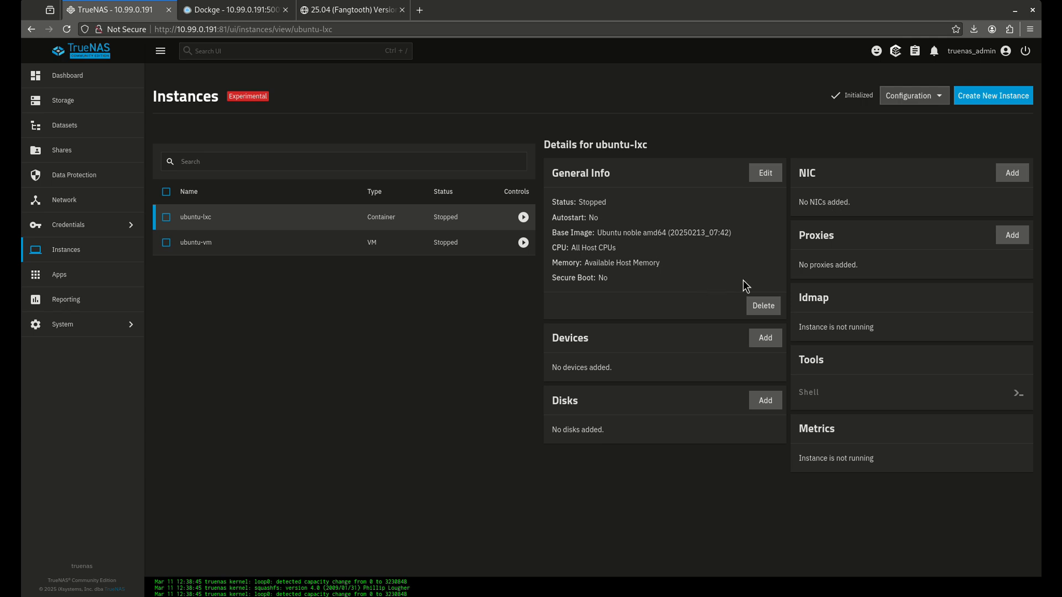
left_click(993, 95)
left_click(250, 275)
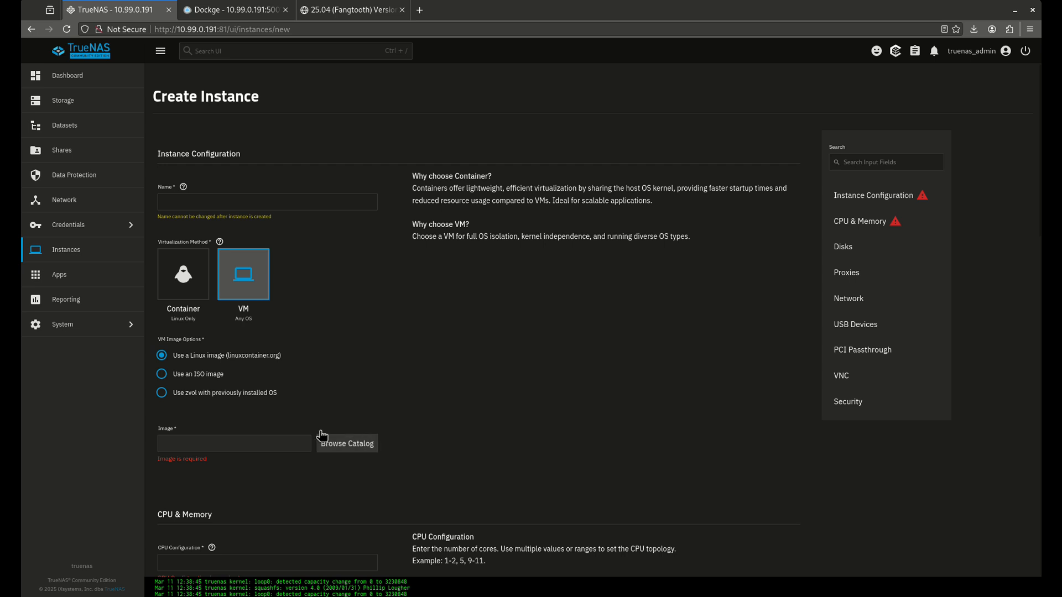
left_click(223, 375)
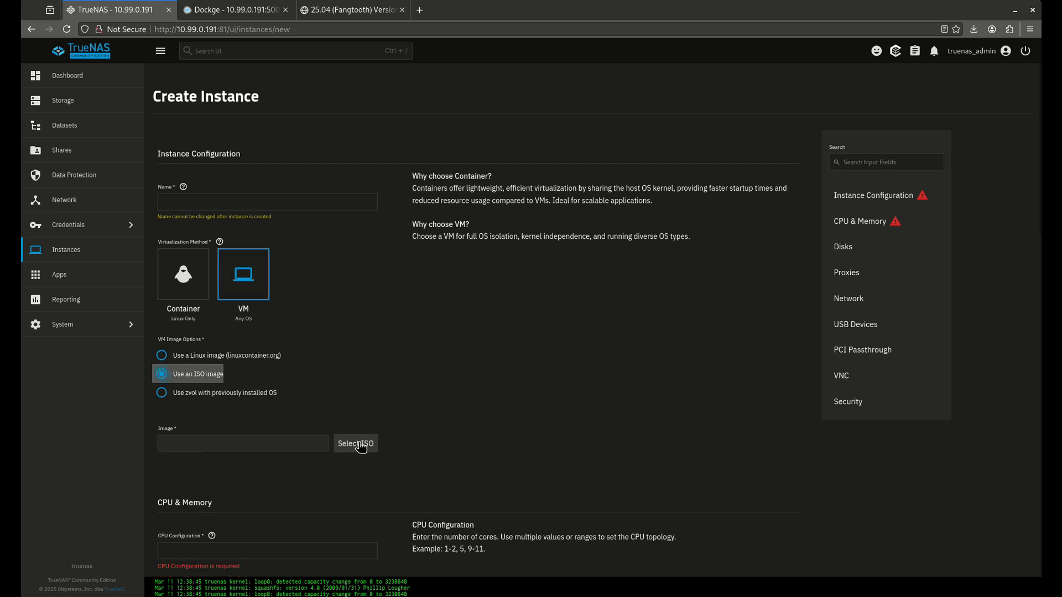
- Review the new VM's CPU, memory, disk, network, USB, VNC and security options, including the PCI passthrough device list
scroll(334, 376, "down", 5)
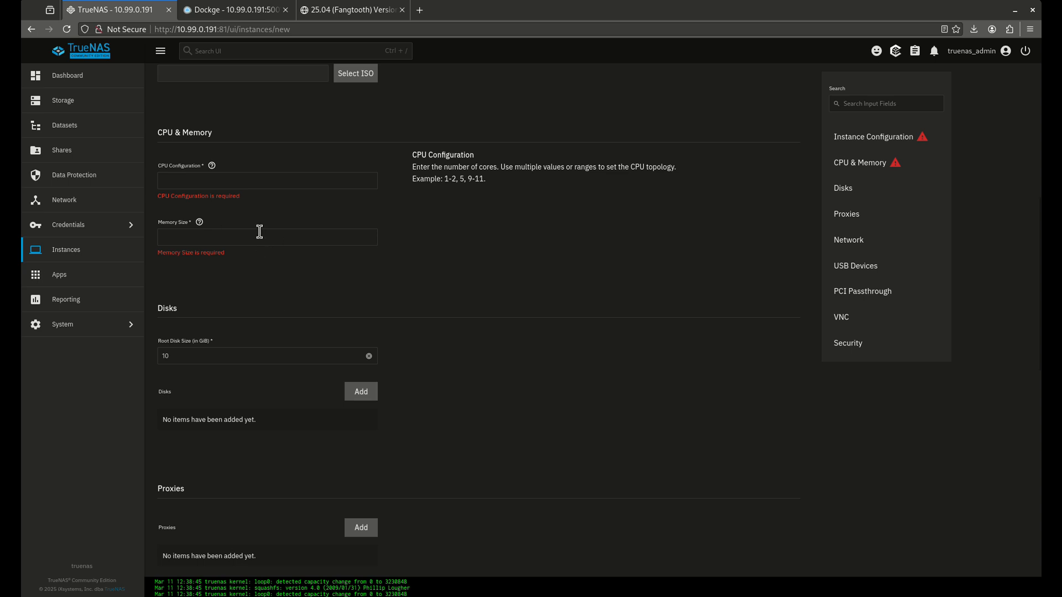
scroll(262, 297, "down", 2)
scroll(262, 291, "down", 1)
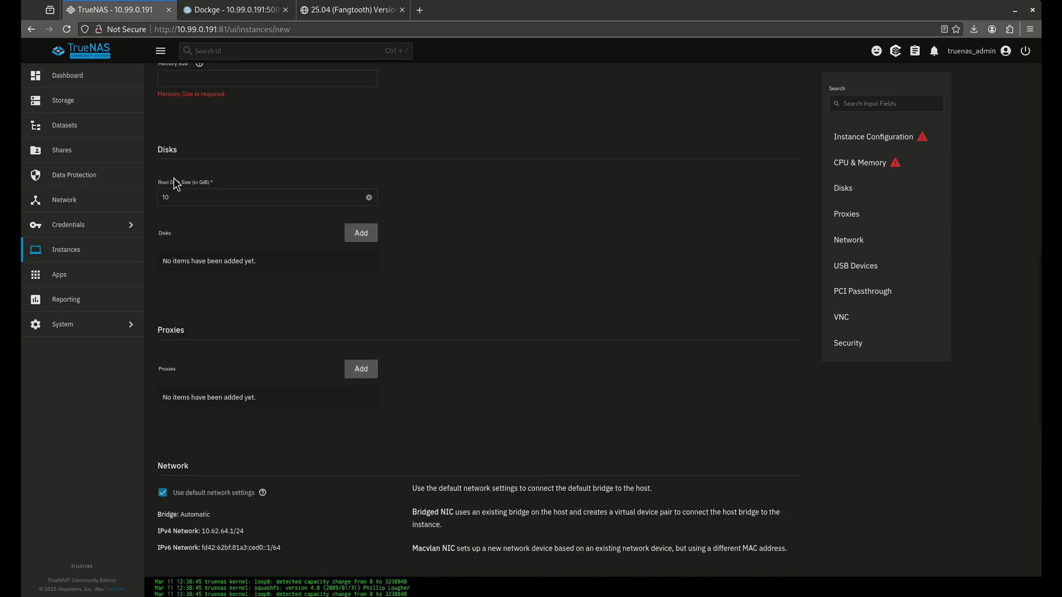
scroll(204, 265, "down", 2)
scroll(211, 282, "down", 4)
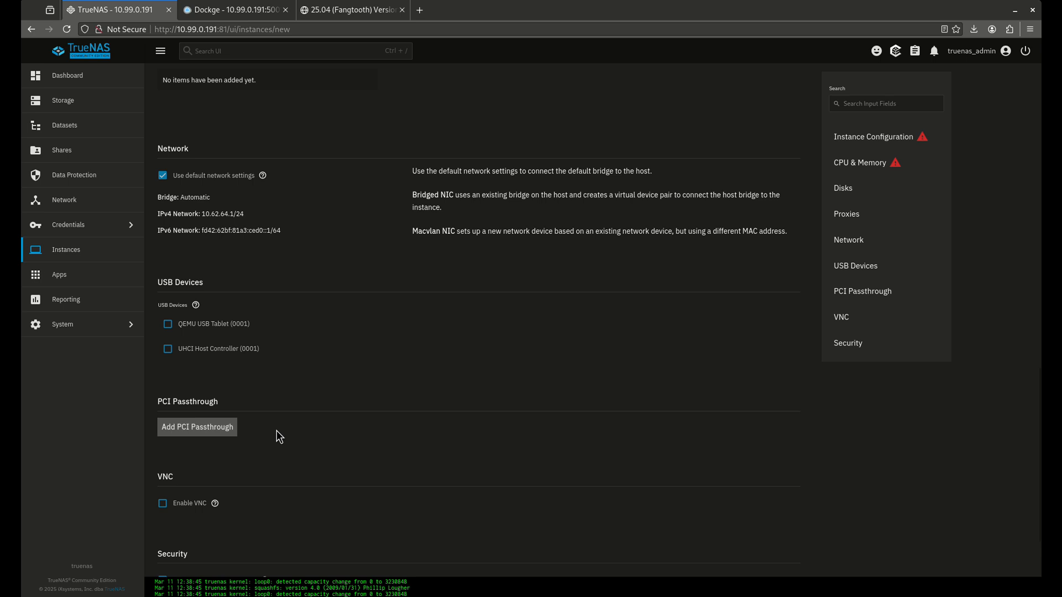
left_click(230, 428)
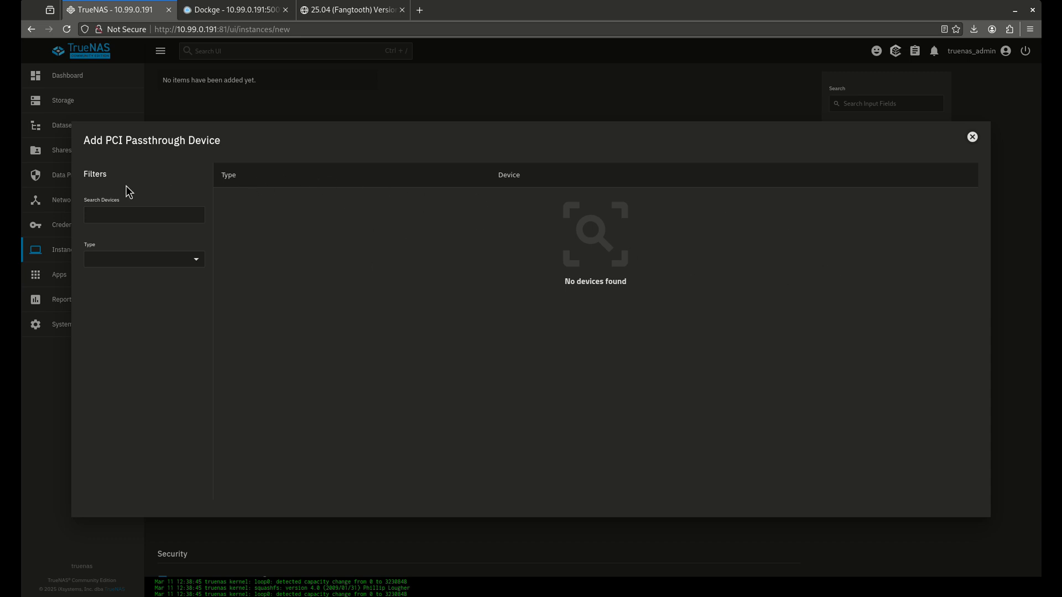
left_click(972, 137)
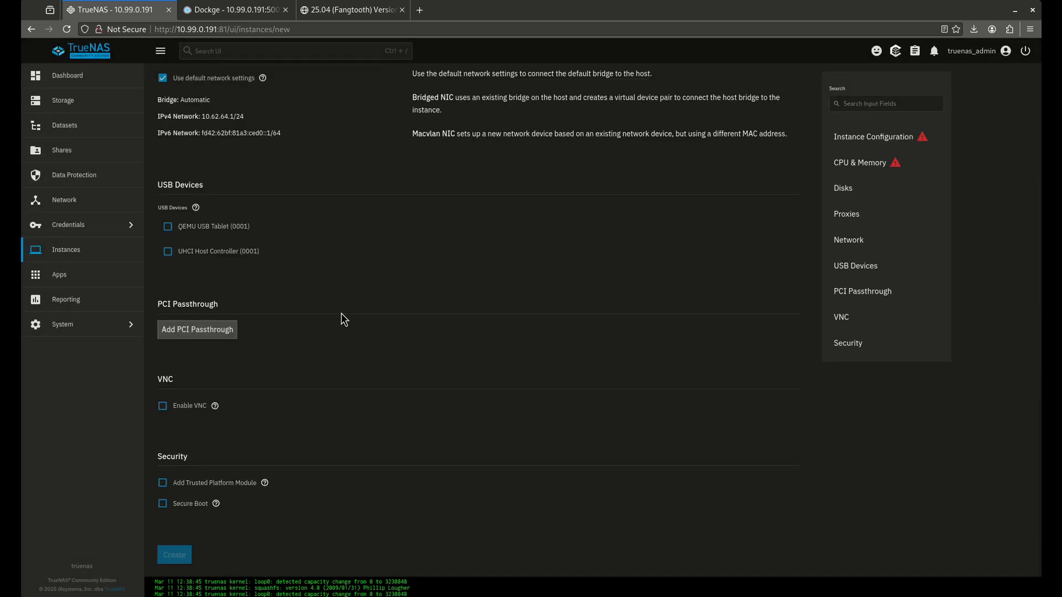
- Return to the installed applications and check which of them have updates
left_click(119, 275)
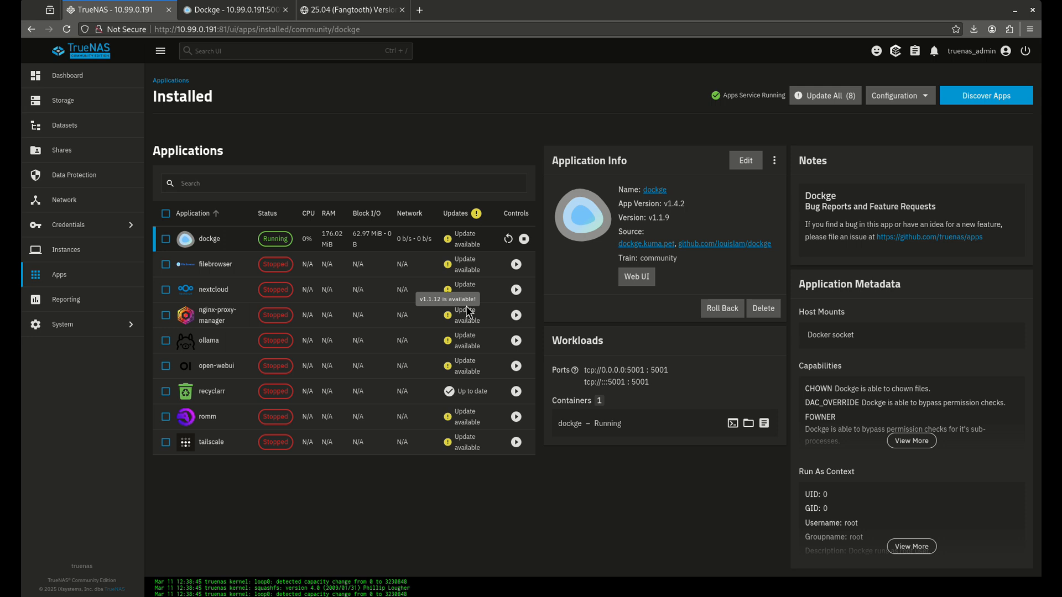
left_click(76, 89)
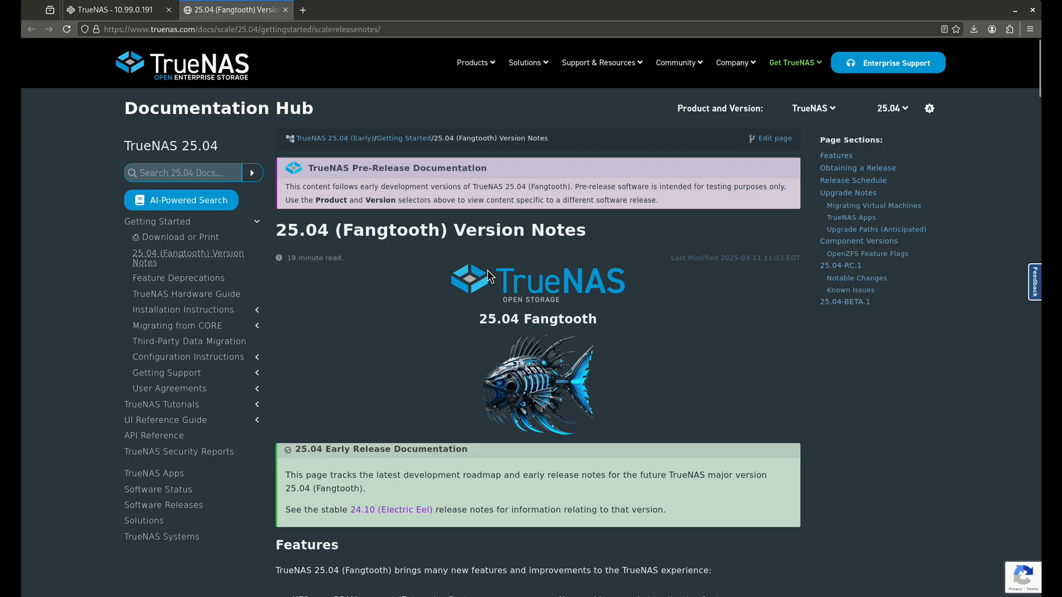
- Read the features and release schedule in the 25.04 (Fangtooth) version notes
scroll(499, 250, "down", 10)
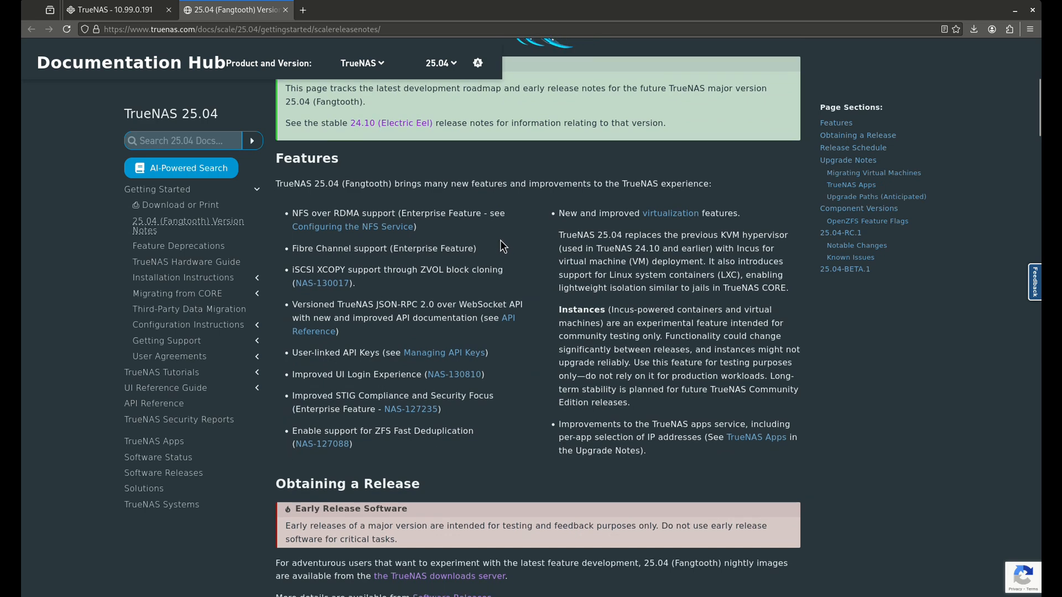
scroll(498, 242, "down", 5)
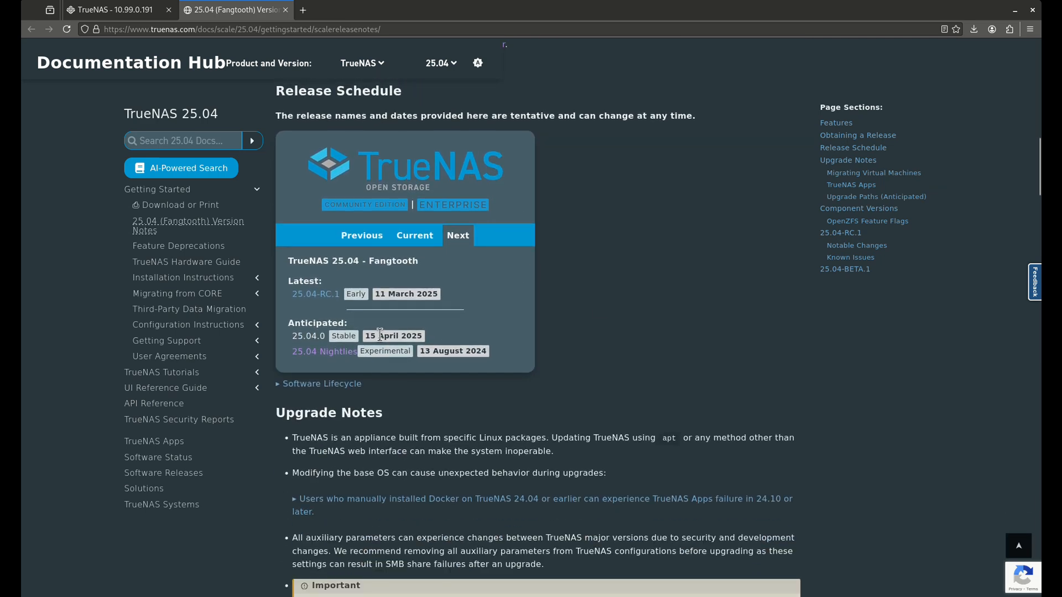
left_click_drag(368, 332, 382, 332)
- Read the upgrade notes on the REST API deprecation, API key security and migrating virtual machines
scroll(523, 262, "down", 6)
scroll(394, 240, "down", 6)
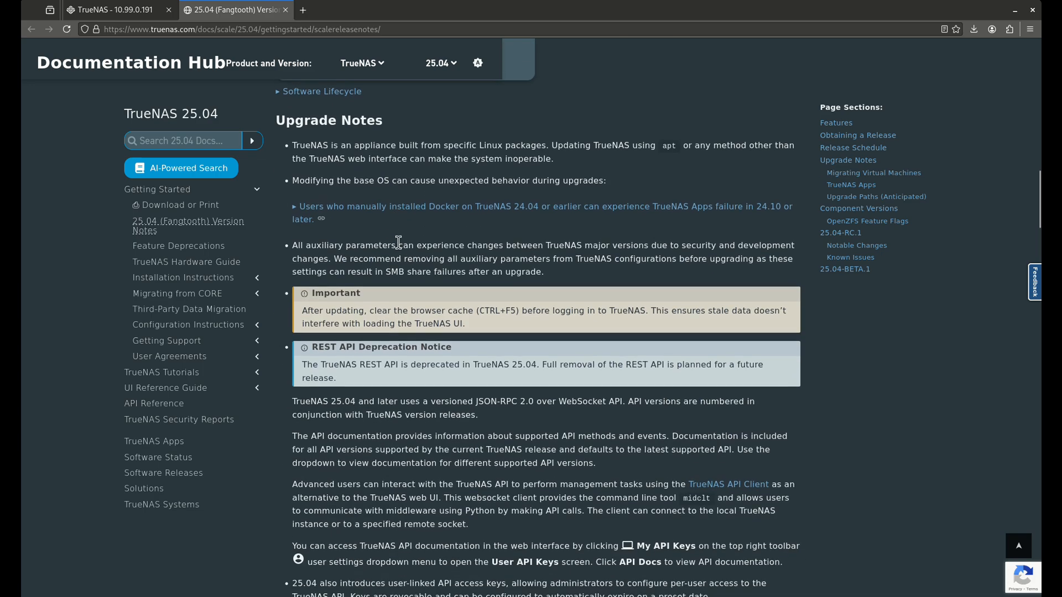
scroll(395, 240, "down", 2)
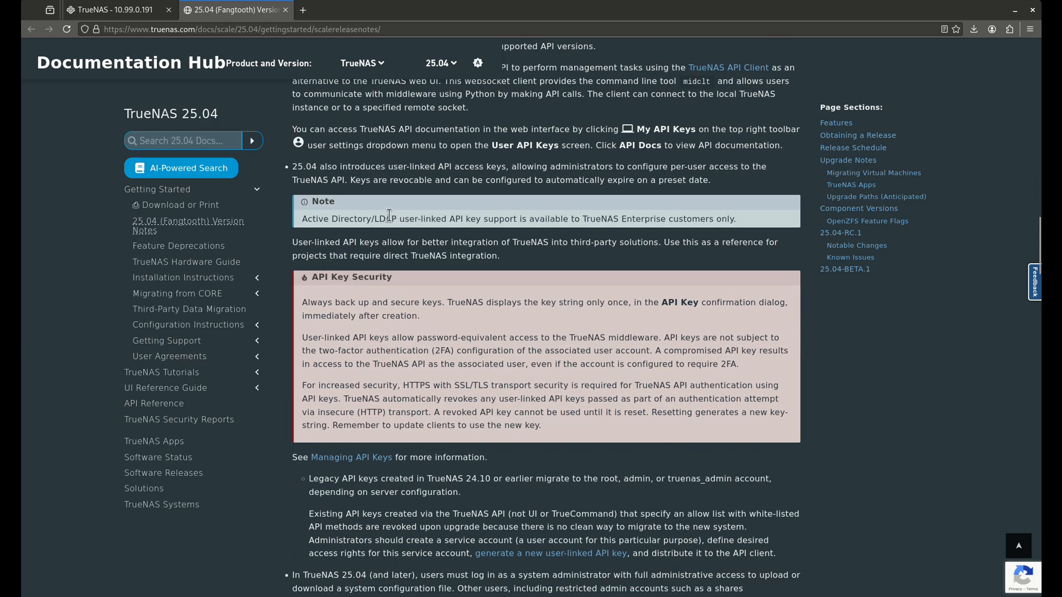
scroll(389, 215, "down", 6)
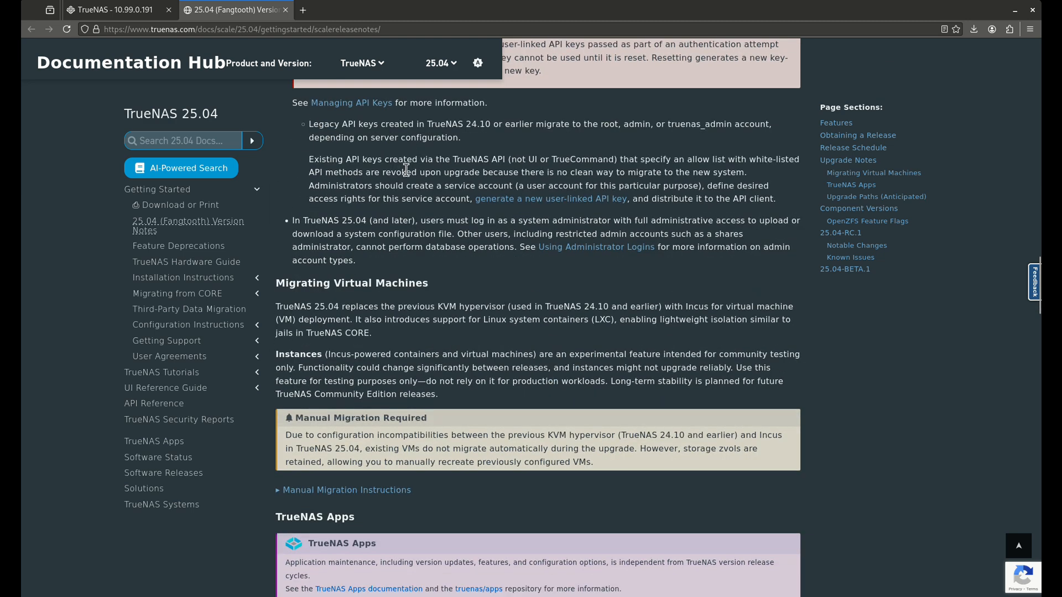
scroll(418, 171, "up", 3)
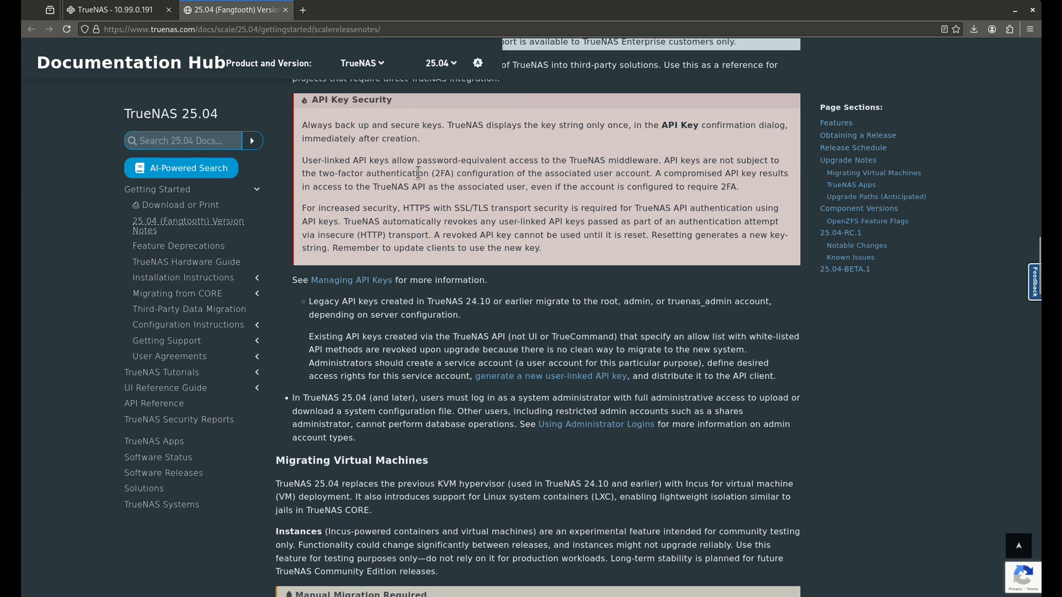
scroll(430, 213, "up", 2)
scroll(433, 277, "down", 4)
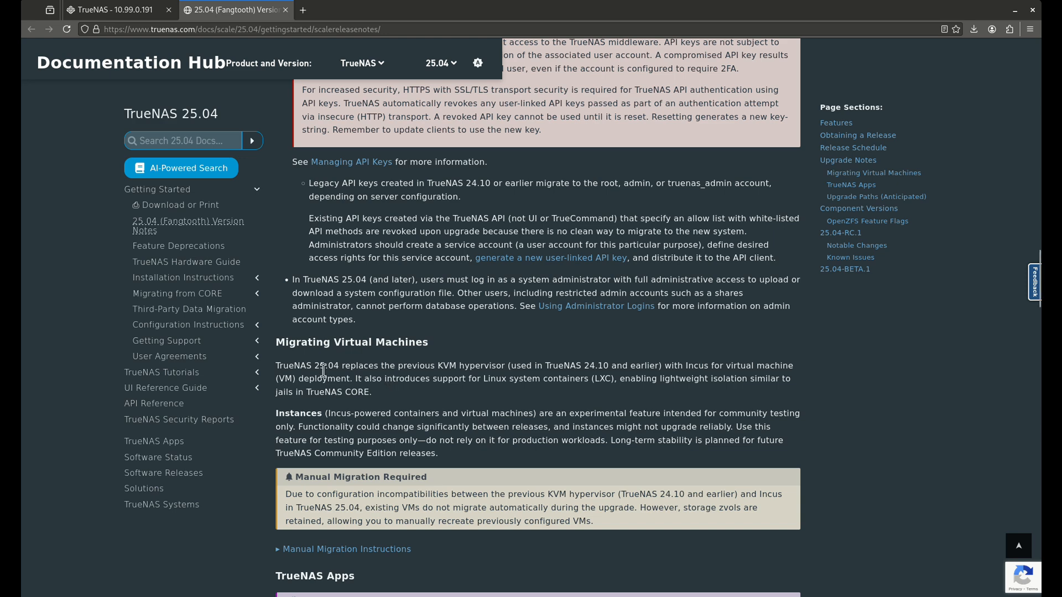
scroll(439, 250, "down", 4)
scroll(439, 250, "down", 3)
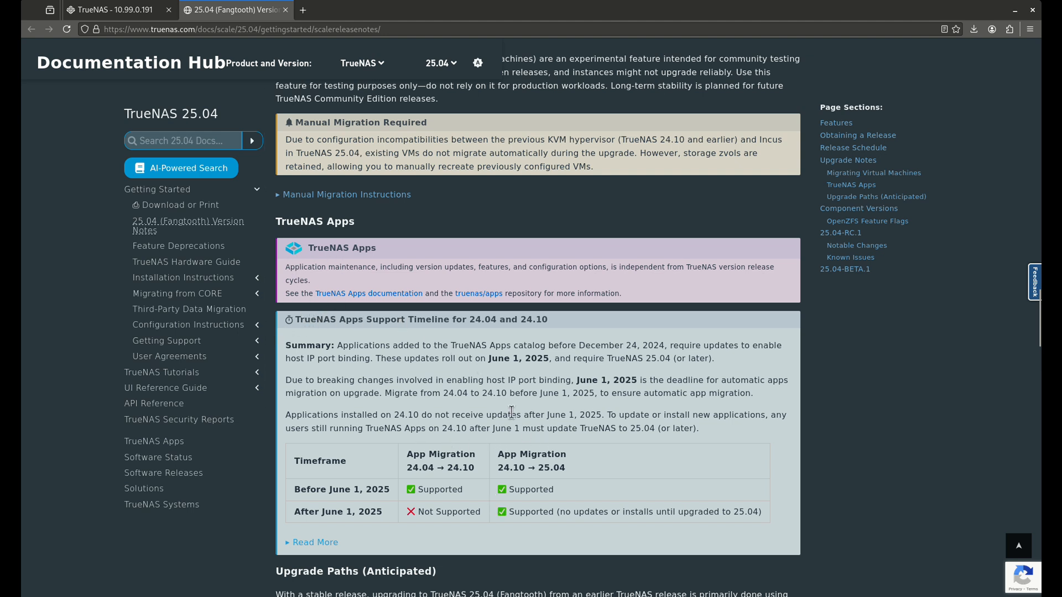
- Examine the TrueNAS Apps support timeline, covering the June 1, 2025 deadline and the app migration table
left_click_drag(487, 362, 541, 353)
left_click(542, 360)
left_click_drag(337, 360, 405, 359)
left_click_drag(415, 361, 426, 362)
left_click(722, 365)
left_click_drag(452, 470, 467, 471)
left_click(365, 513)
left_click_drag(505, 469, 526, 469)
left_click(507, 510)
- Review the anticipated upgrade paths chart, component versions and OpenZFS feature flags, continuing to the 25.04-RC.1 notes
scroll(409, 441, "down", 15)
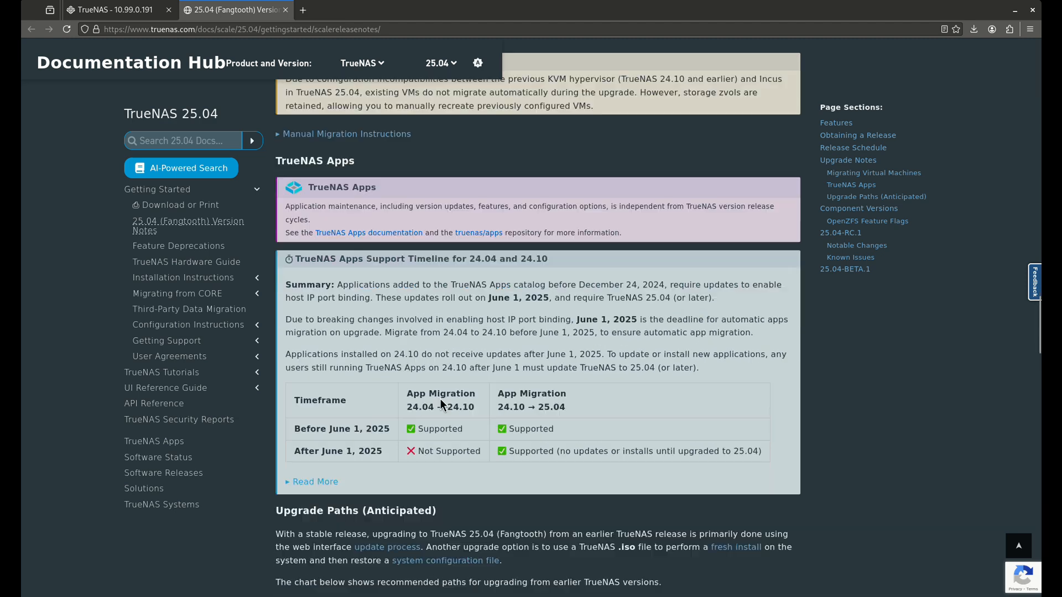
scroll(415, 339, "down", 3)
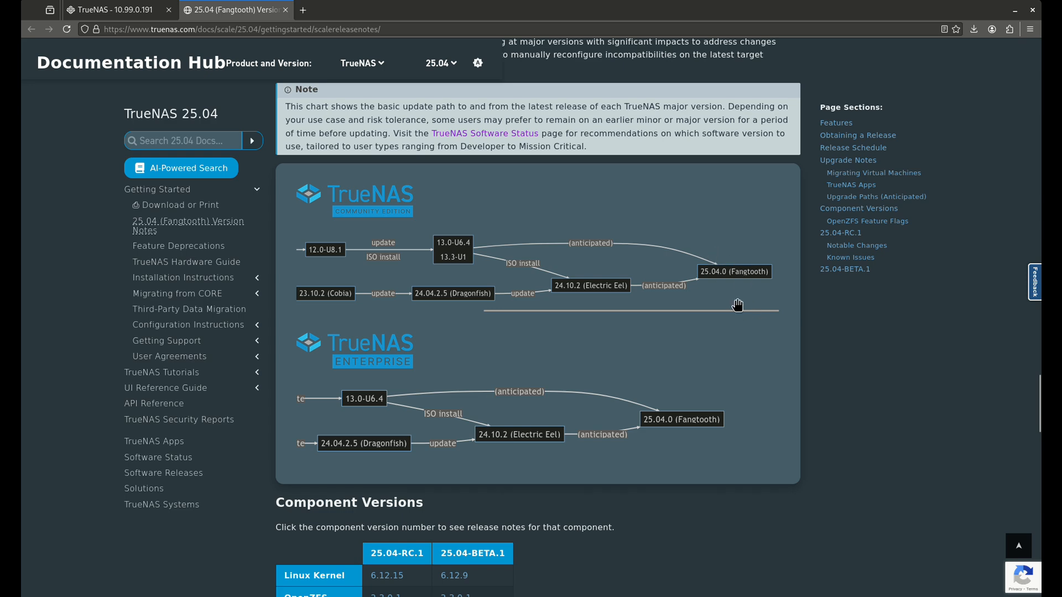
scroll(636, 335, "down", 5)
scroll(639, 329, "down", 3)
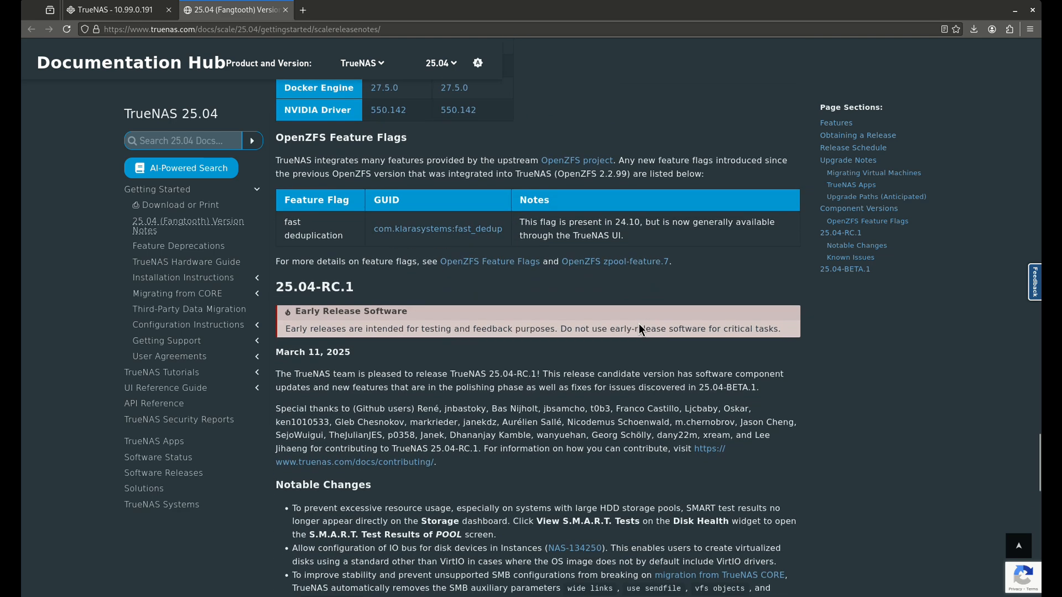
- Read the 25.04-RC.1 notable changes and known issues, highlighting the entry on IO bus configuration for disk devices in Instances
scroll(581, 334, "down", 4)
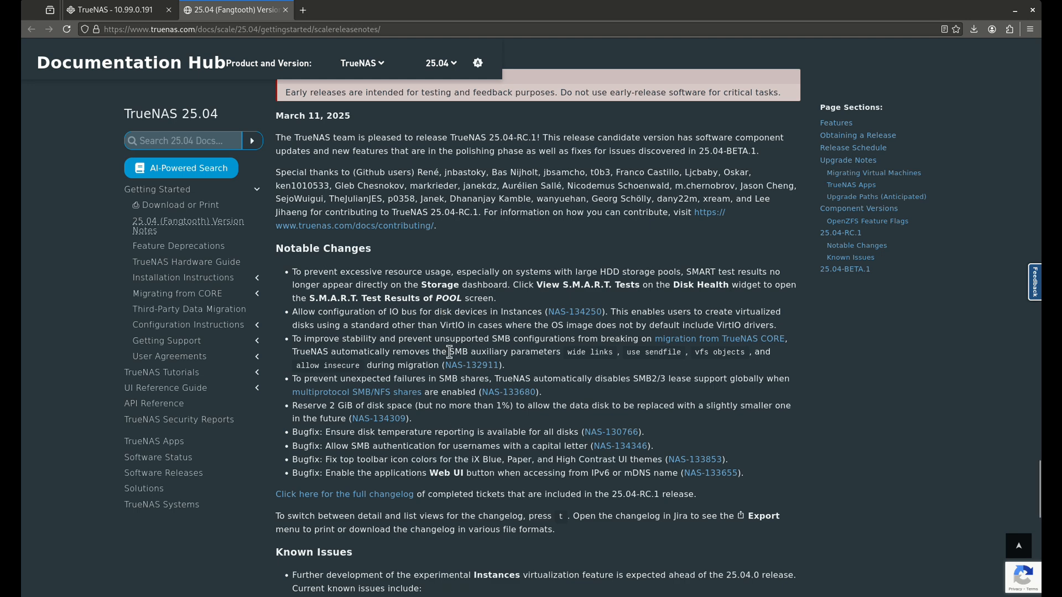
scroll(443, 351, "down", 3)
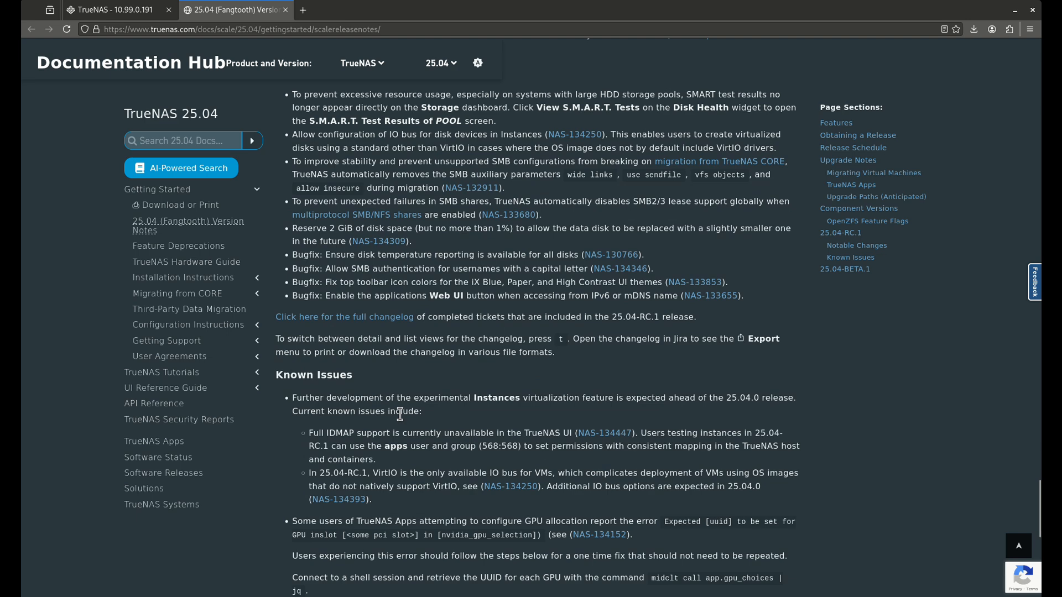
scroll(404, 404, "down", 2)
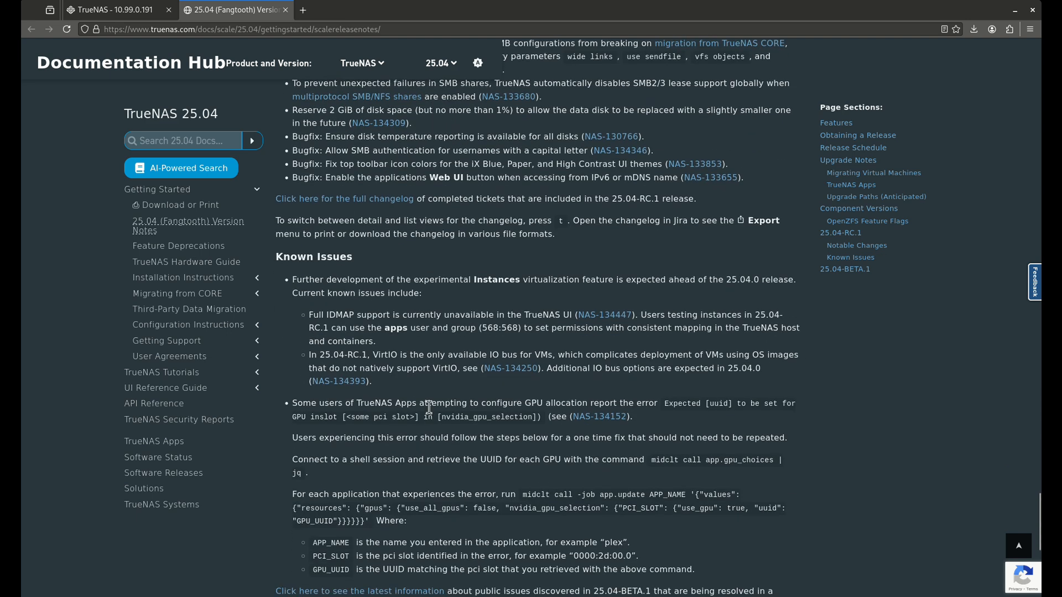
scroll(476, 344, "up", 2)
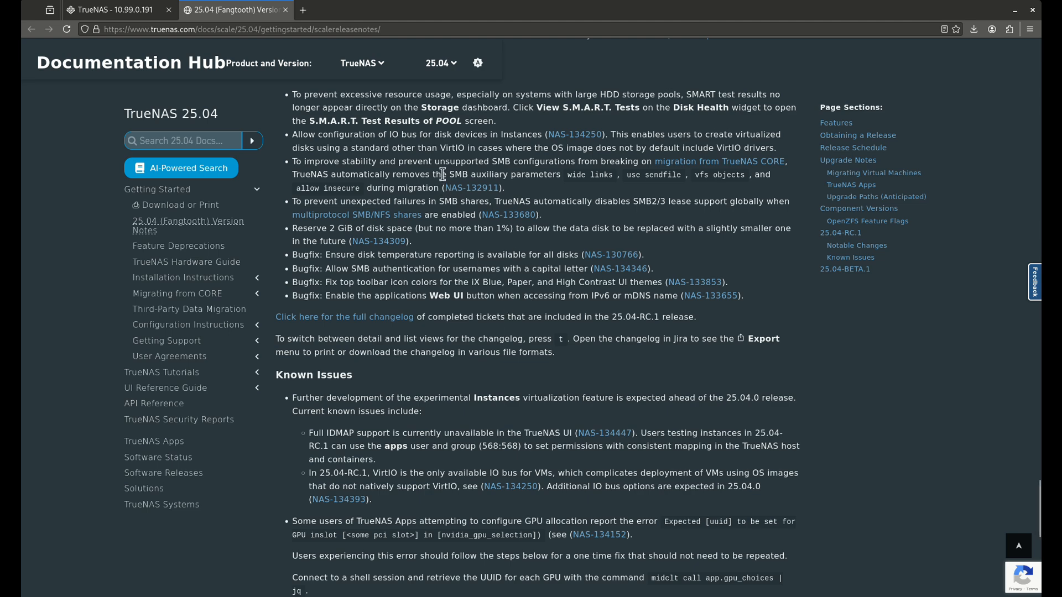
left_click_drag(297, 136, 745, 148)
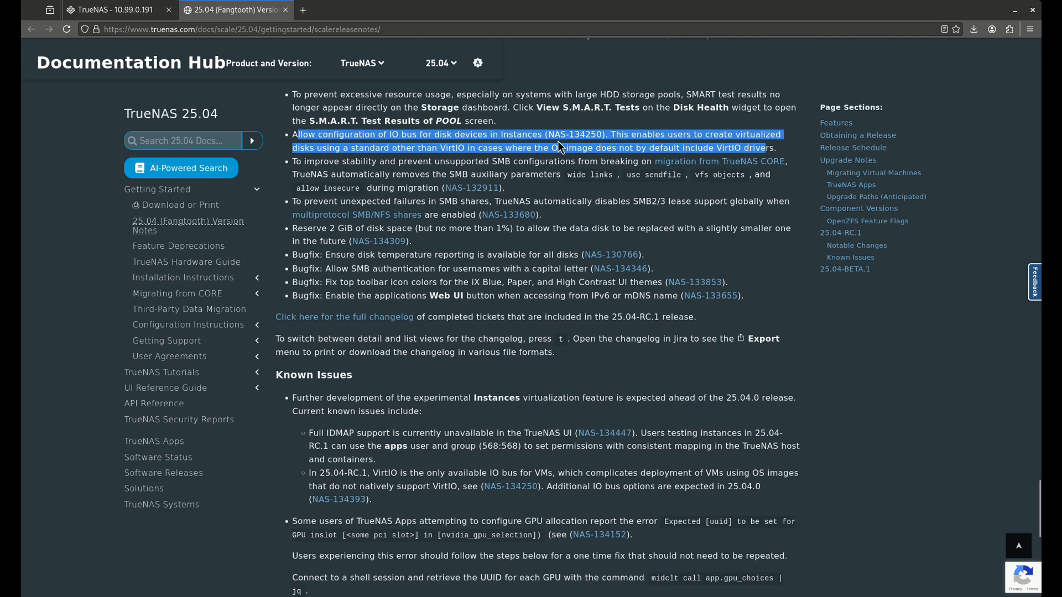
- Return to the beginning of the 25.04 (Fangtooth) Version Notes page
scroll(441, 232, "up", 8)
scroll(437, 221, "up", 20)
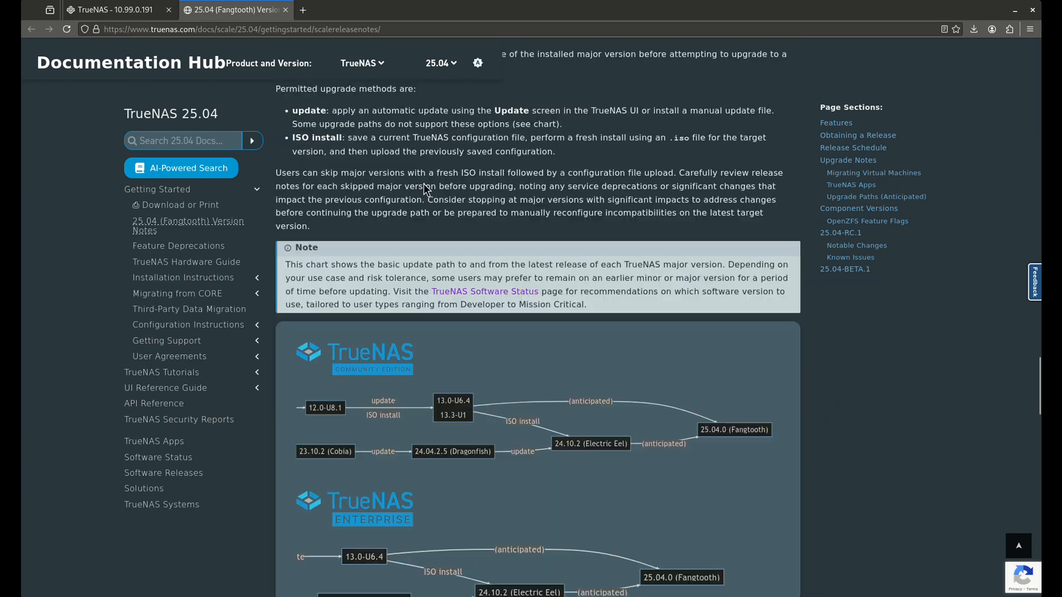
scroll(415, 196, "up", 20)
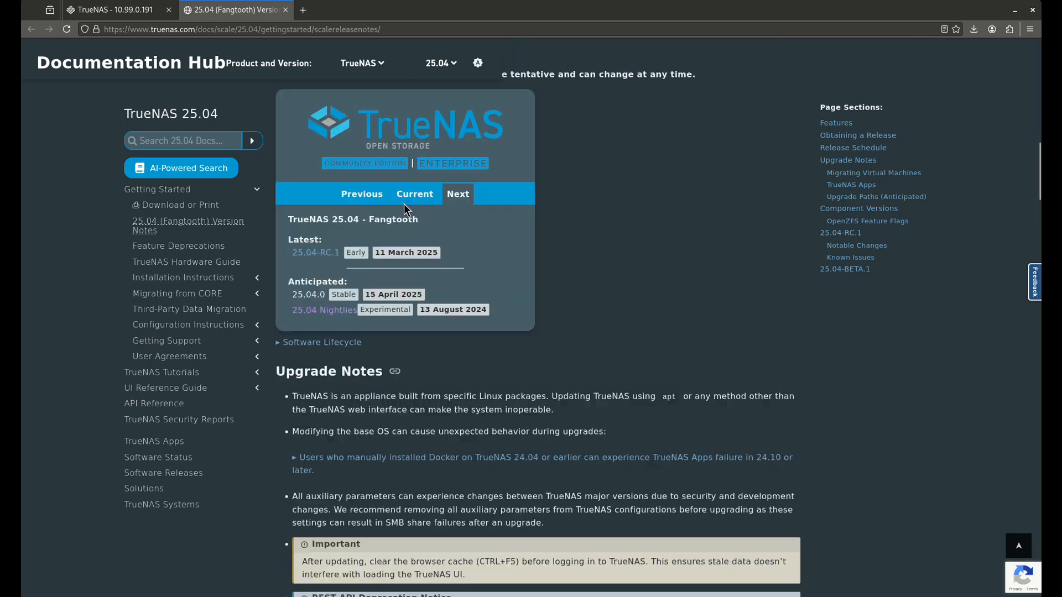
scroll(422, 194, "up", 1)
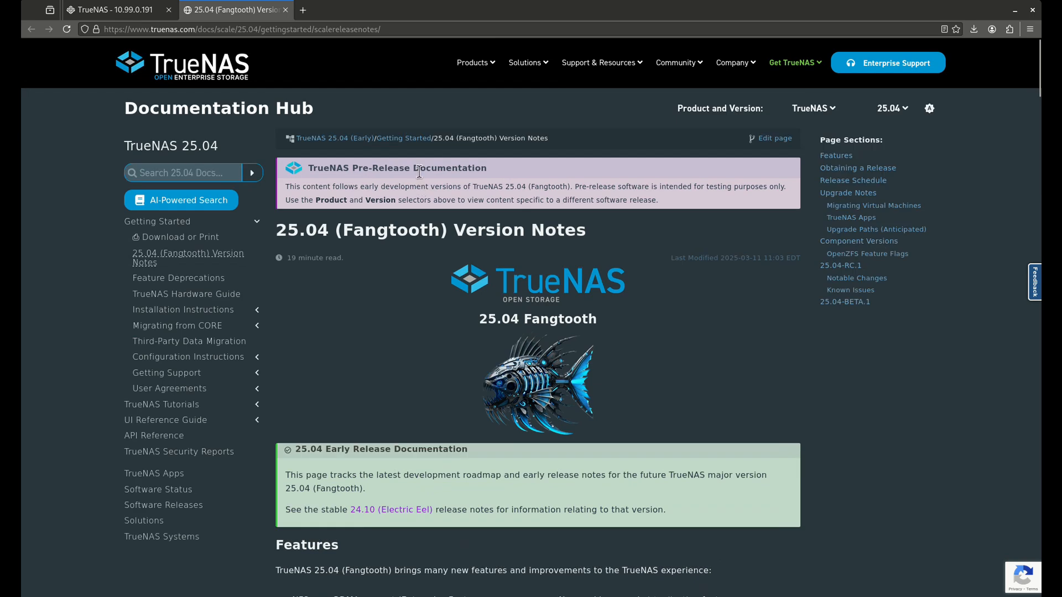